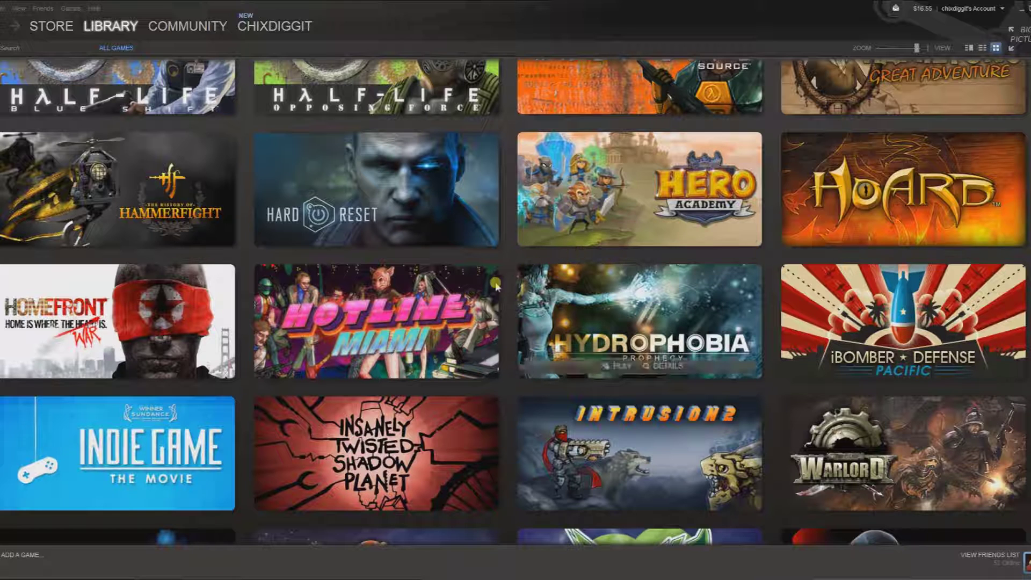
Add Hawken to the game library as a non-Steam game from the list of installed programs
mouse_move(487, 288)
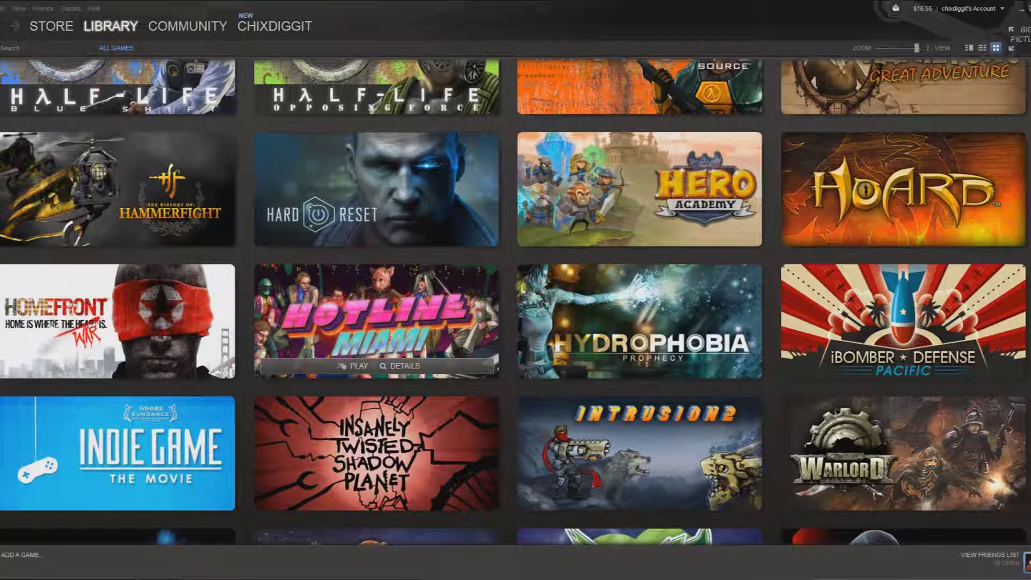
click(68, 10)
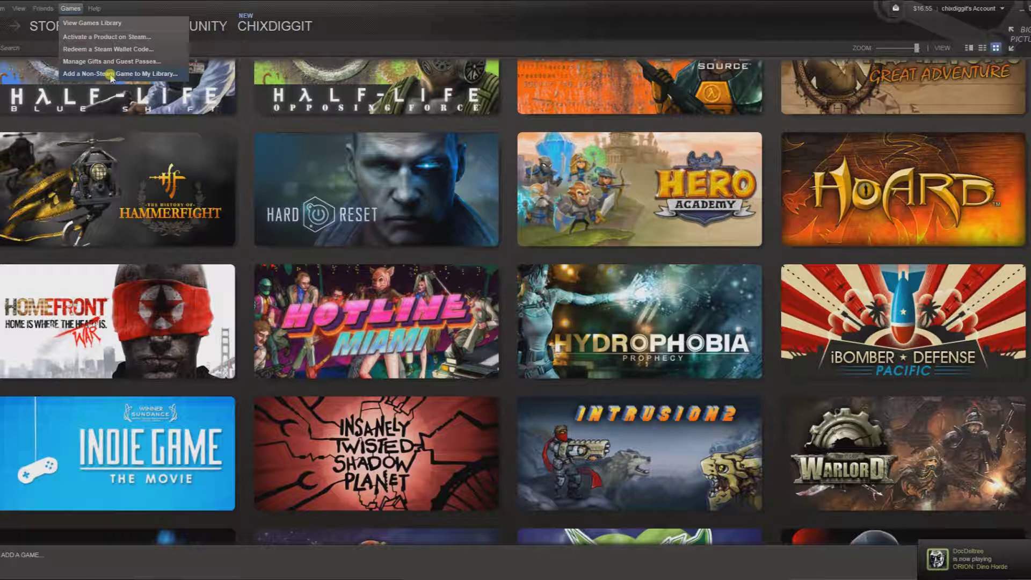
click(111, 76)
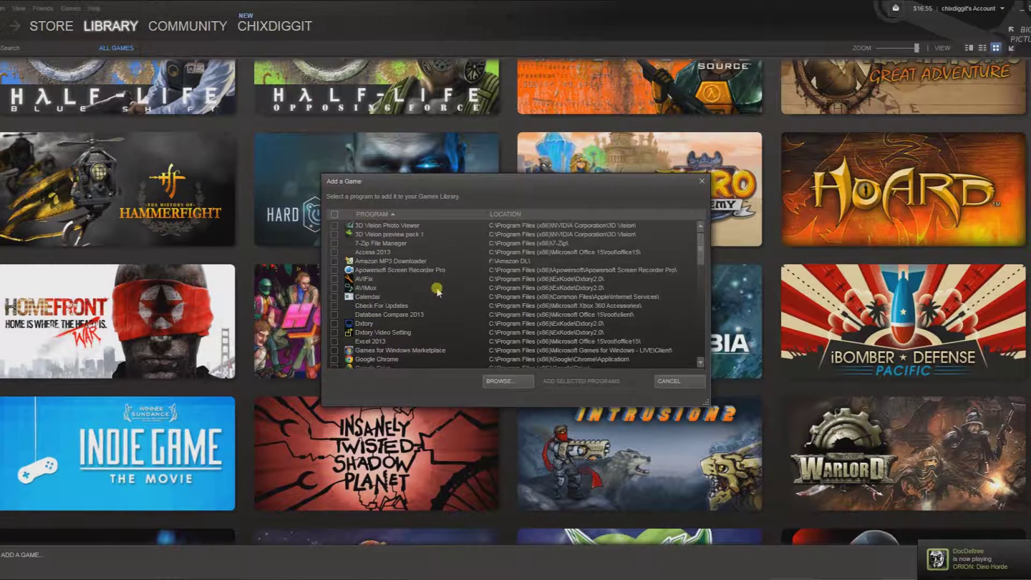
scroll(436, 290, down, 6)
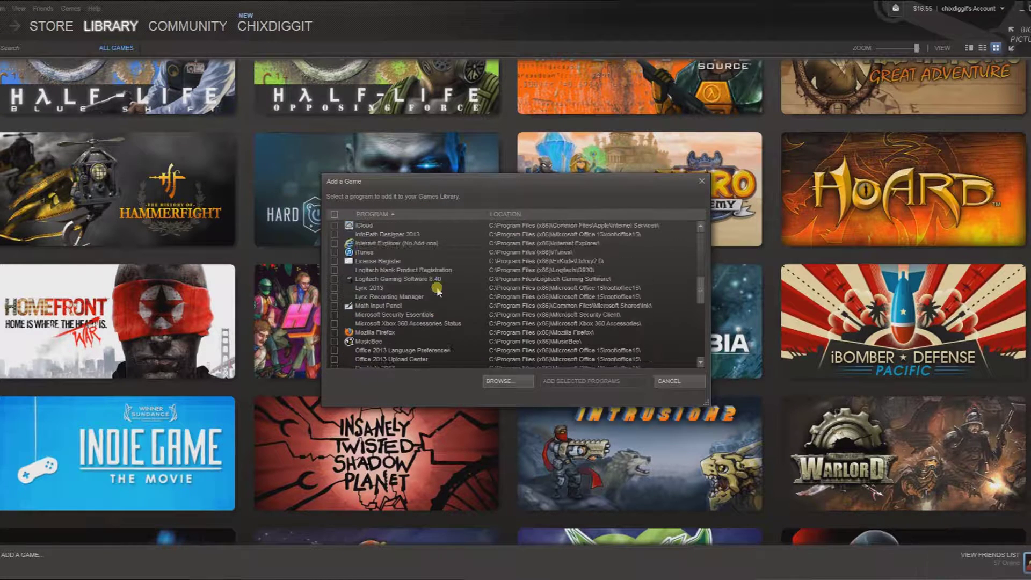
scroll(437, 290, down, 1)
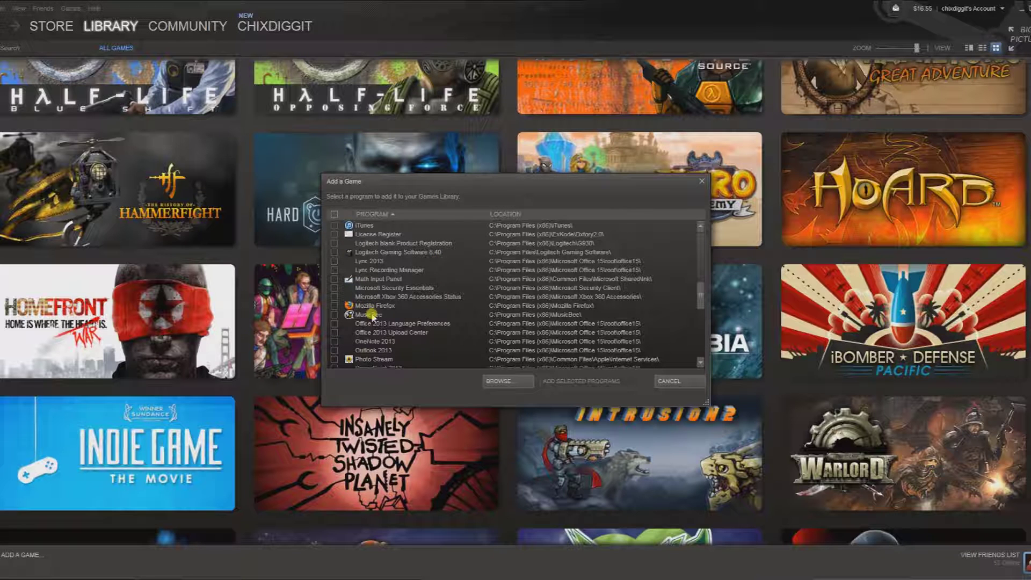
scroll(433, 272, up, 5)
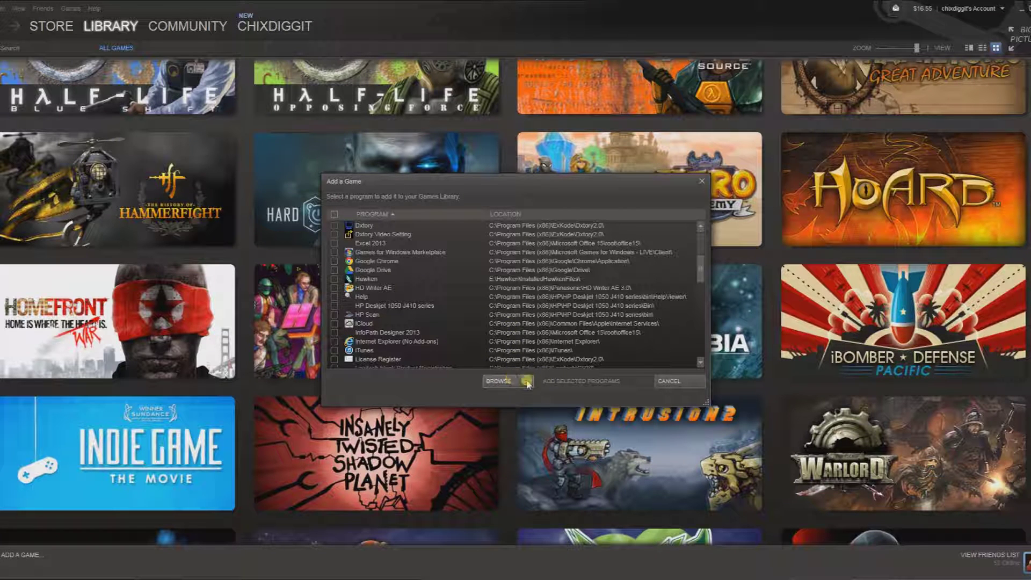
click(334, 279)
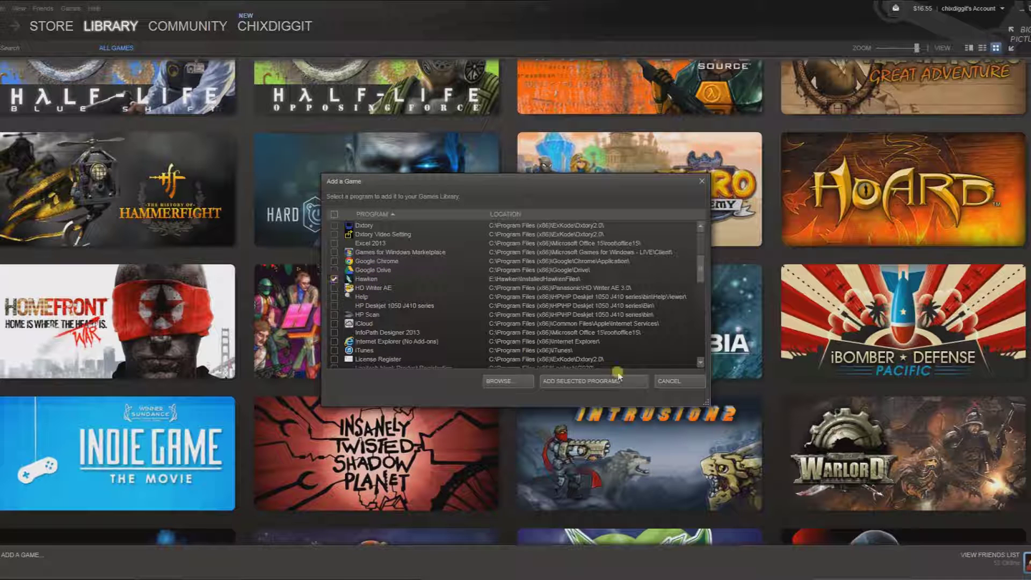
click(579, 382)
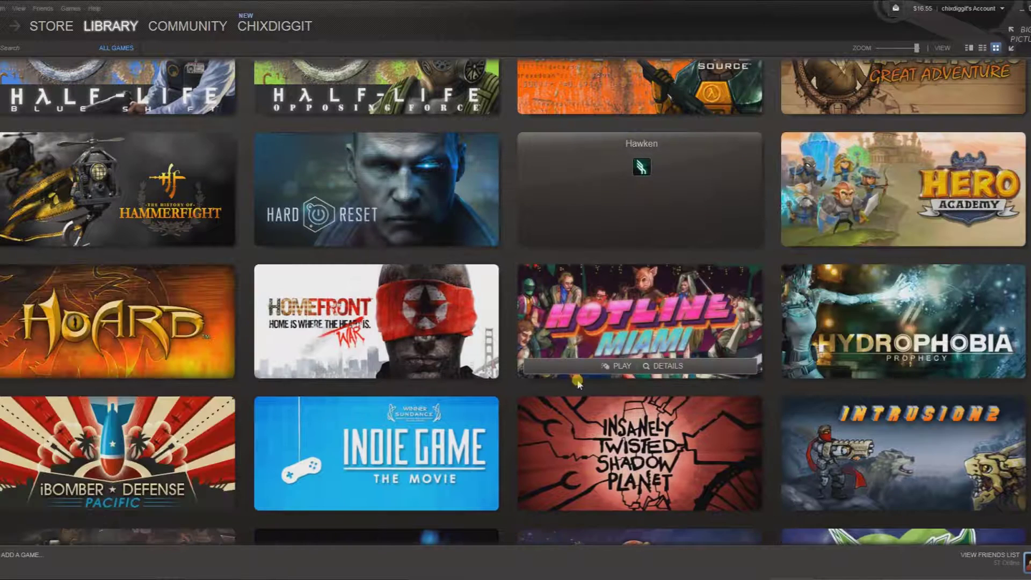
Examine the library in detail view and list view, and return it to grid view
scroll(648, 173, up, 3)
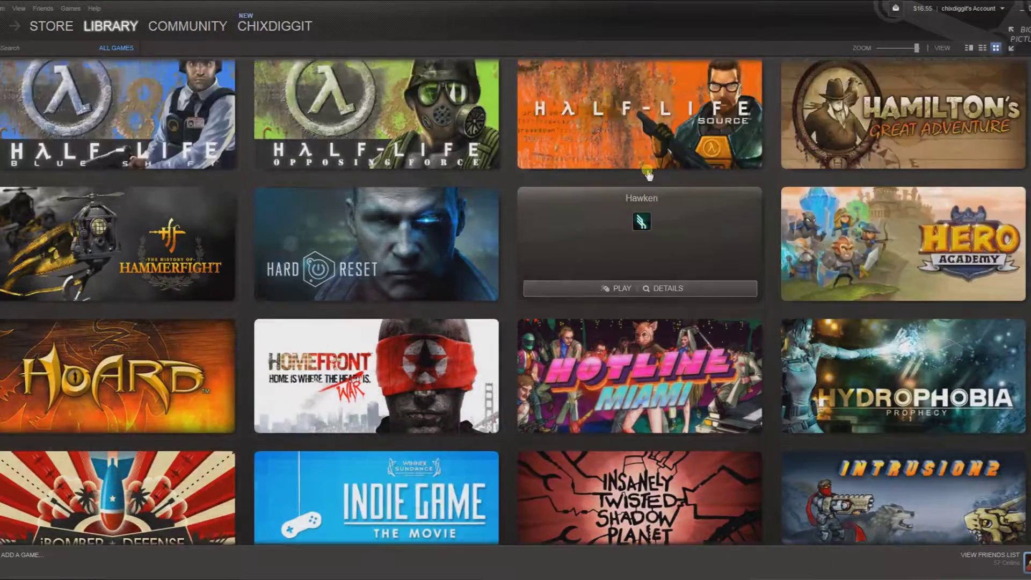
scroll(649, 174, down, 3)
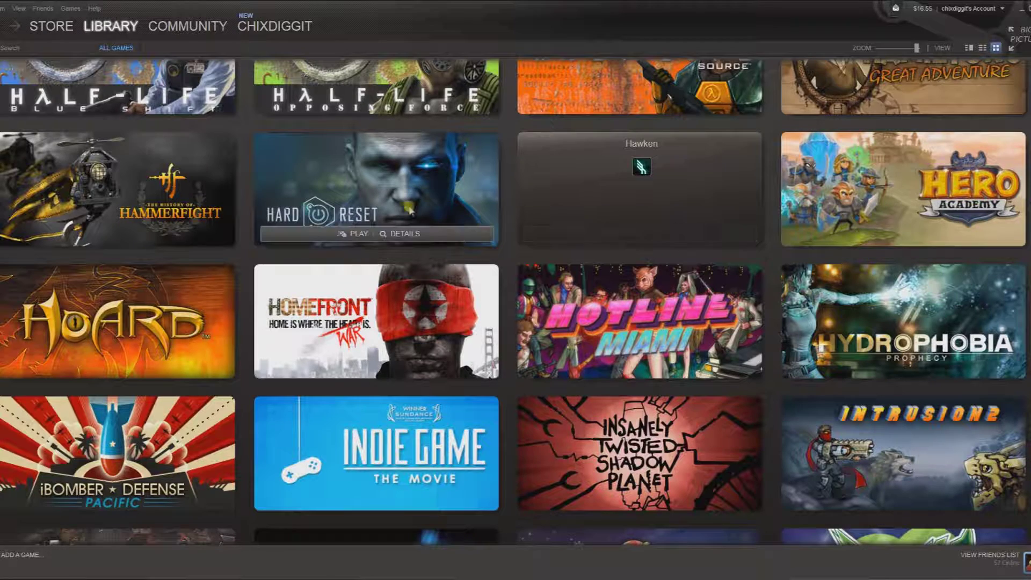
click(969, 48)
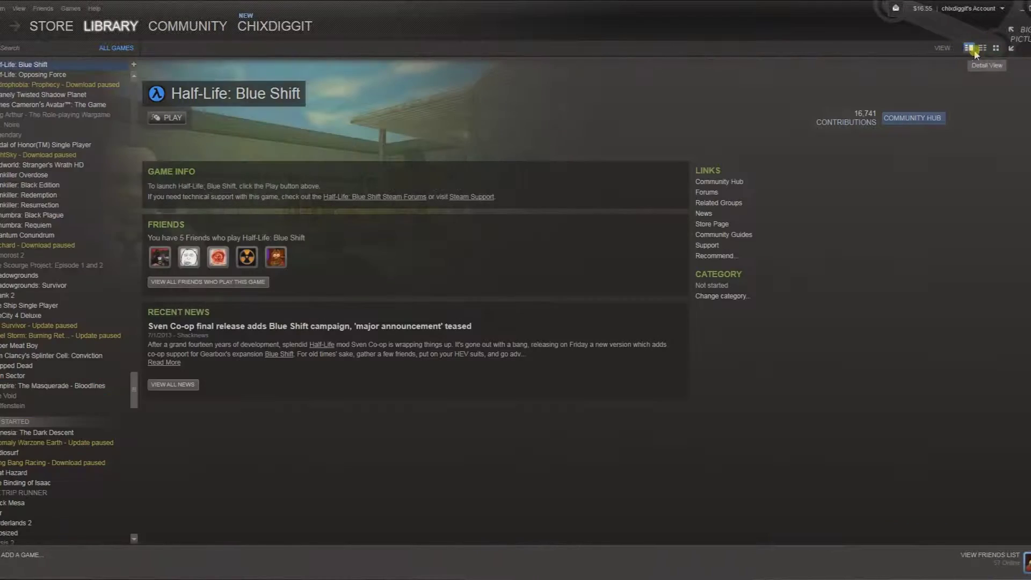
click(982, 48)
click(995, 48)
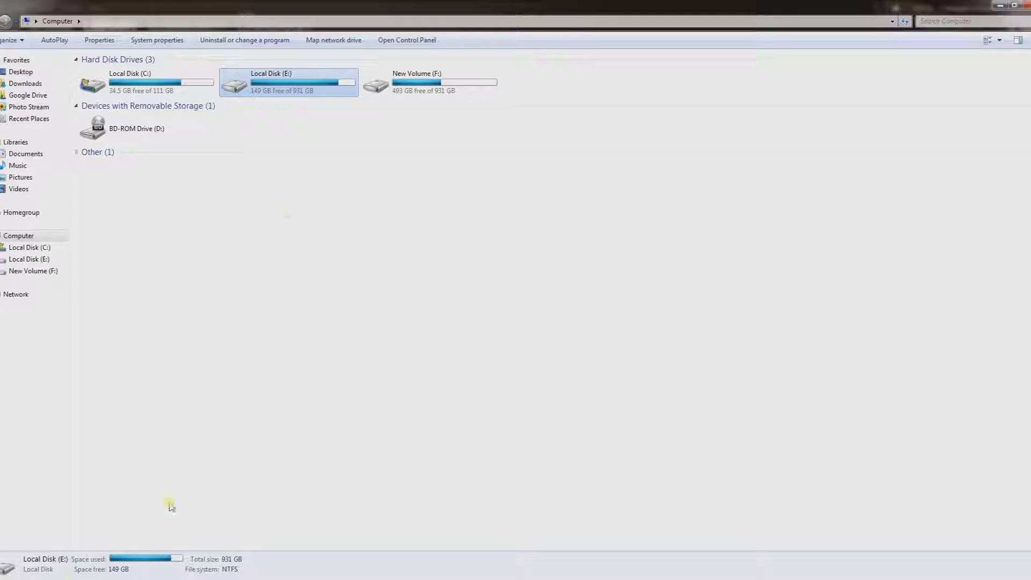
In Windows Explorer, open the config folder inside the account's numbered folder under E:\Steam\userdata
click(41, 259)
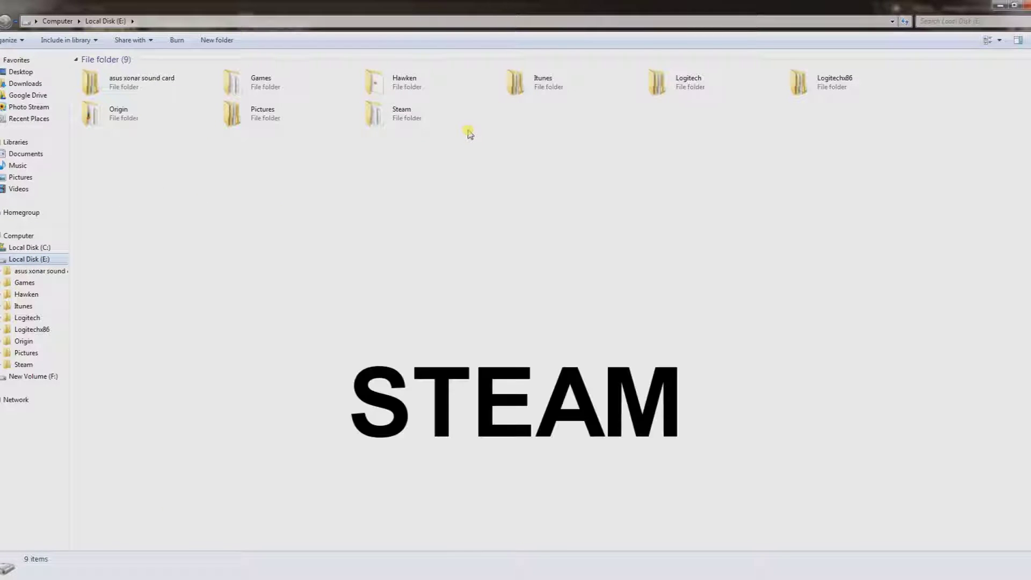
double_click(397, 120)
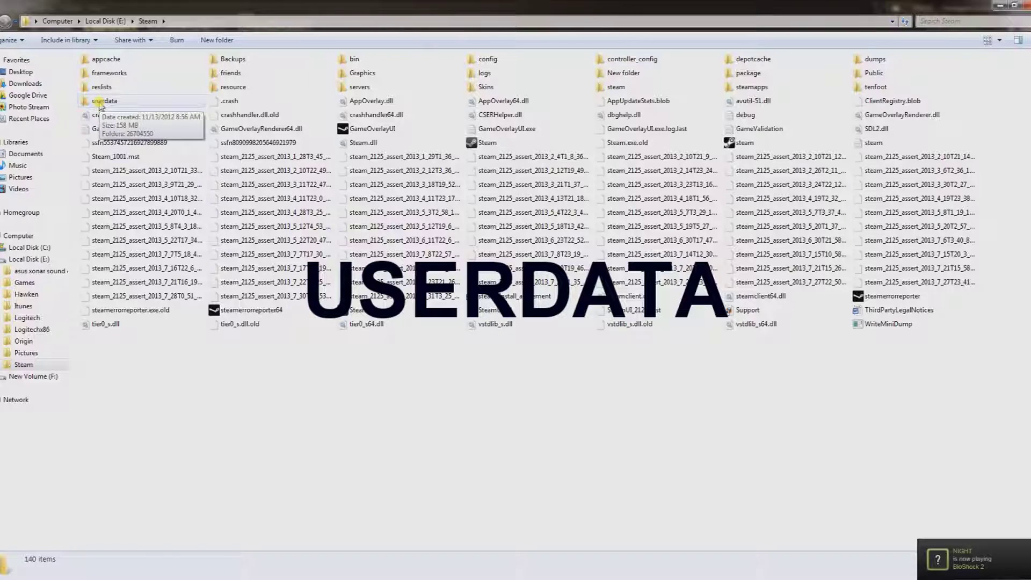
double_click(101, 101)
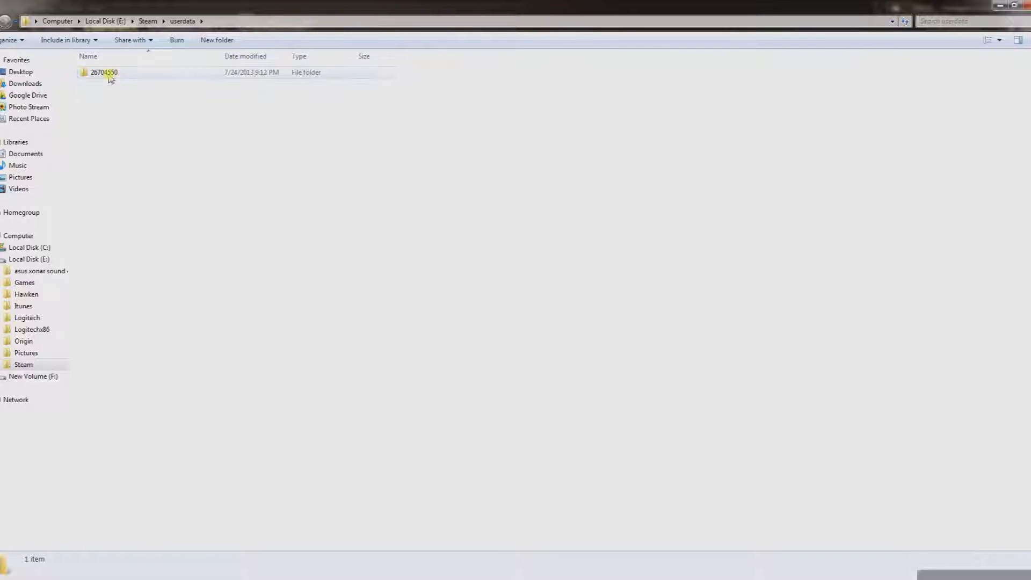
double_click(136, 75)
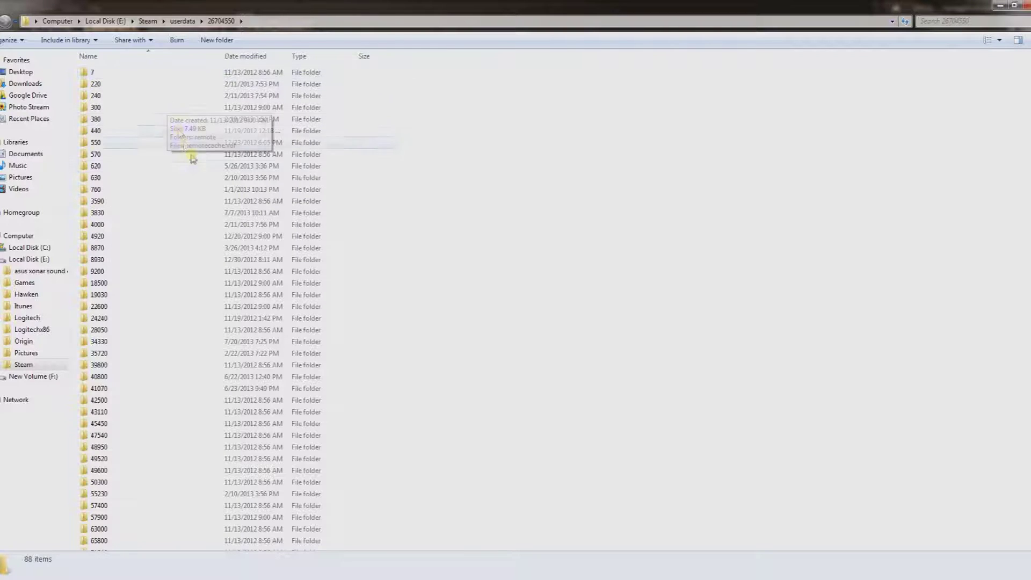
scroll(193, 166, down, 5)
scroll(192, 173, down, 11)
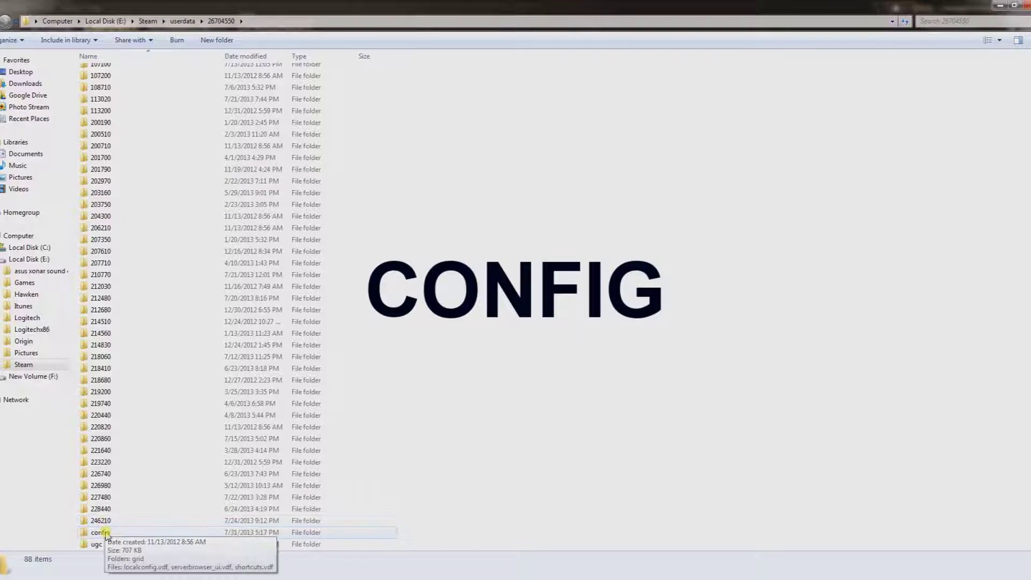
double_click(105, 534)
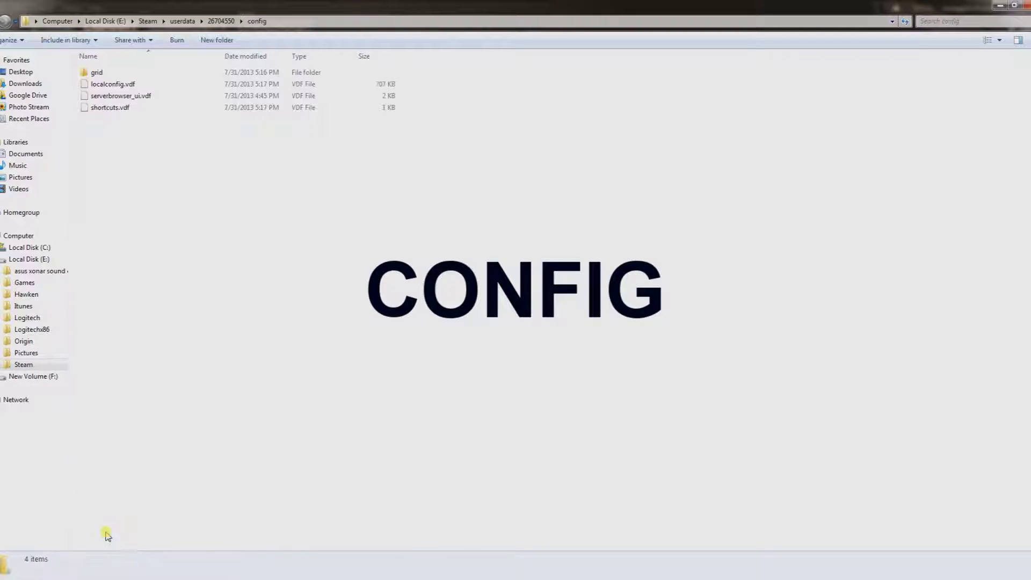
Set the read-only attribute on shortcuts.vdf in its file properties and apply the change
right_click(119, 111)
click(153, 256)
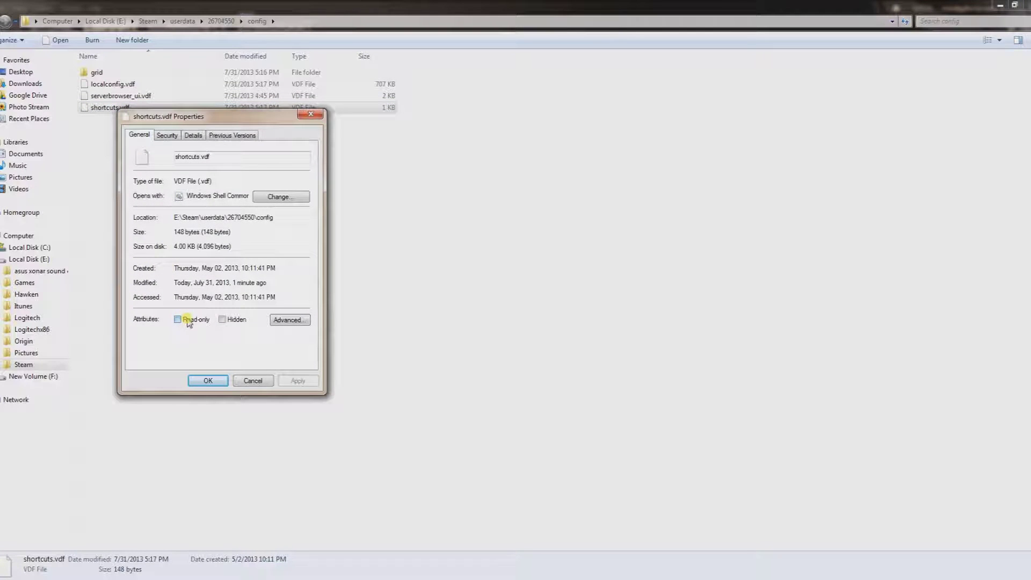
click(188, 320)
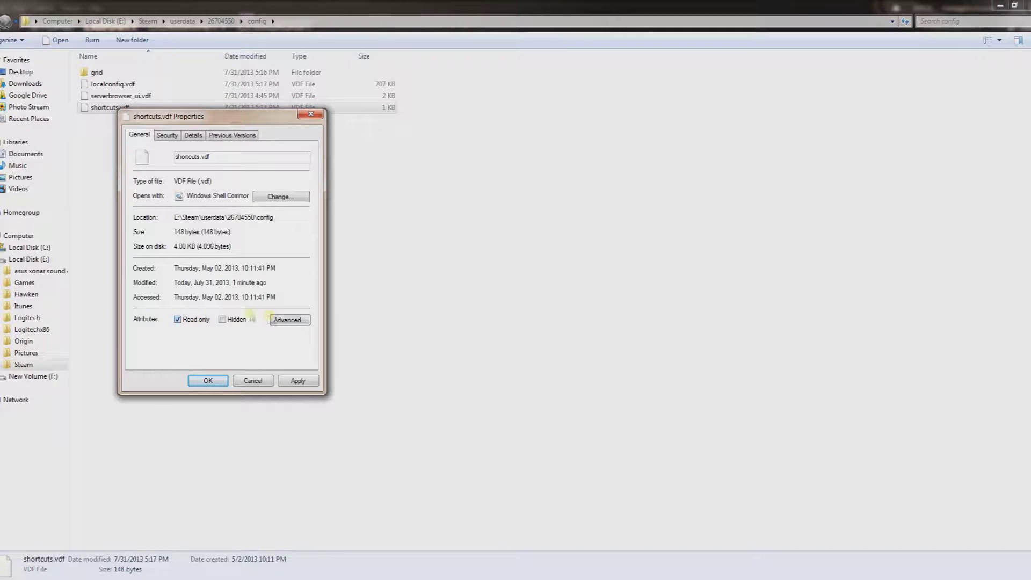
click(292, 381)
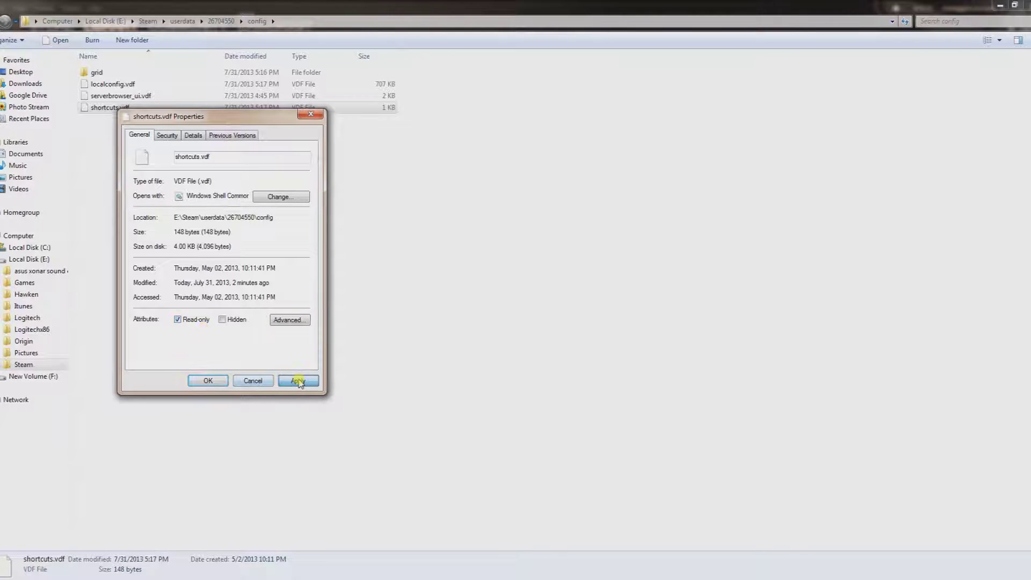
click(207, 381)
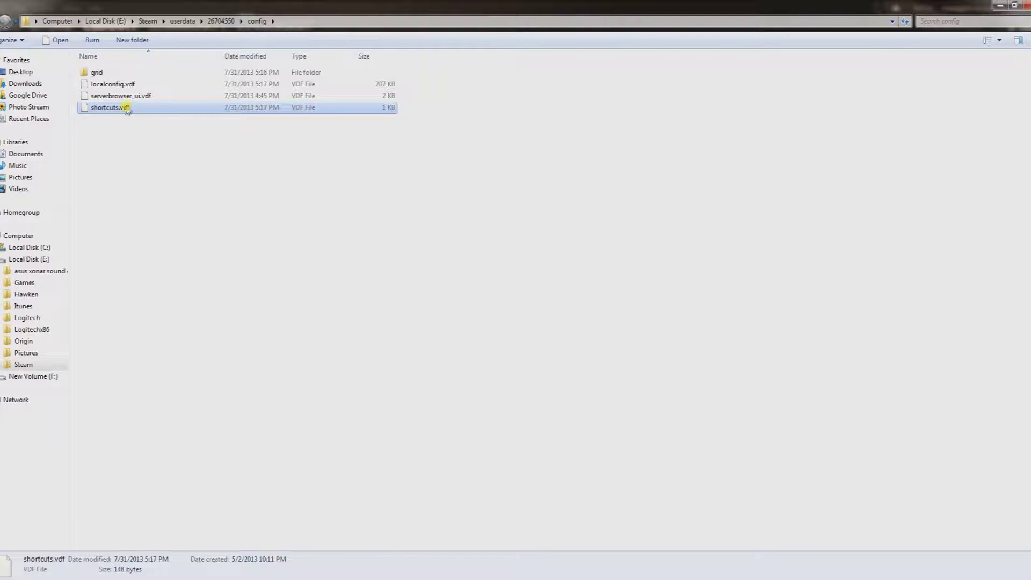
Clear the read-only attribute of shortcuts.vdf and apply the change
right_click(99, 110)
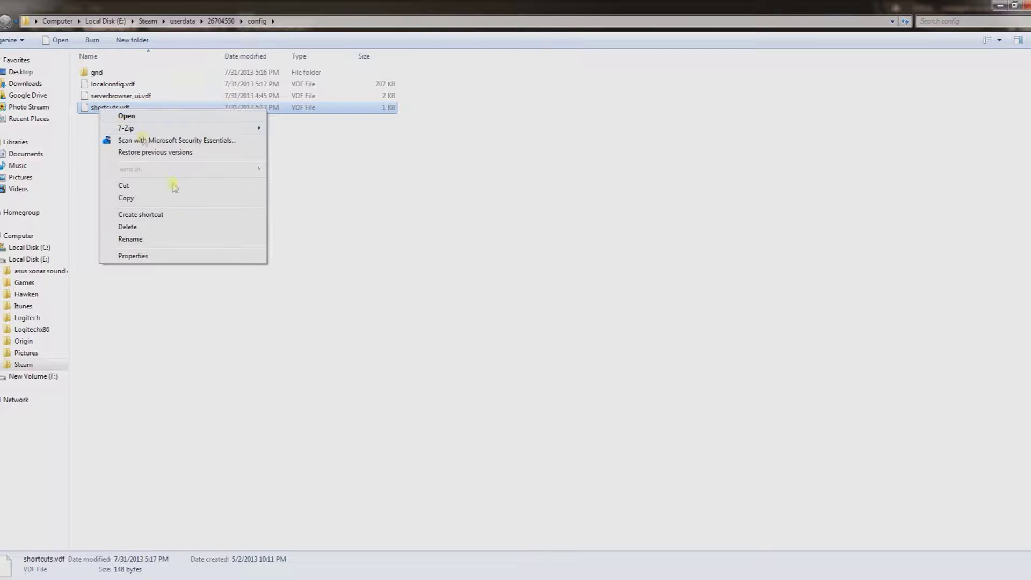
click(138, 256)
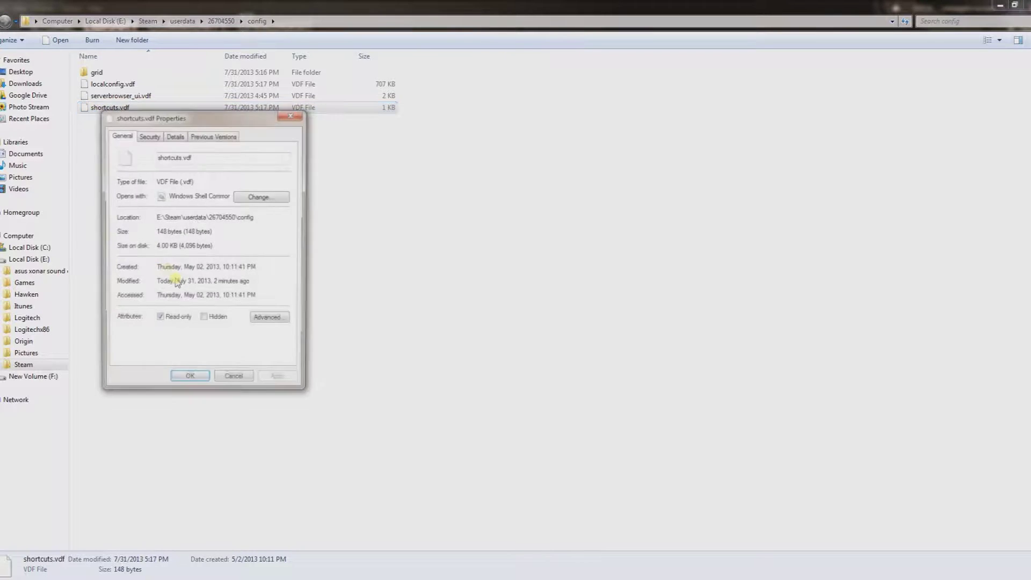
click(173, 322)
click(271, 380)
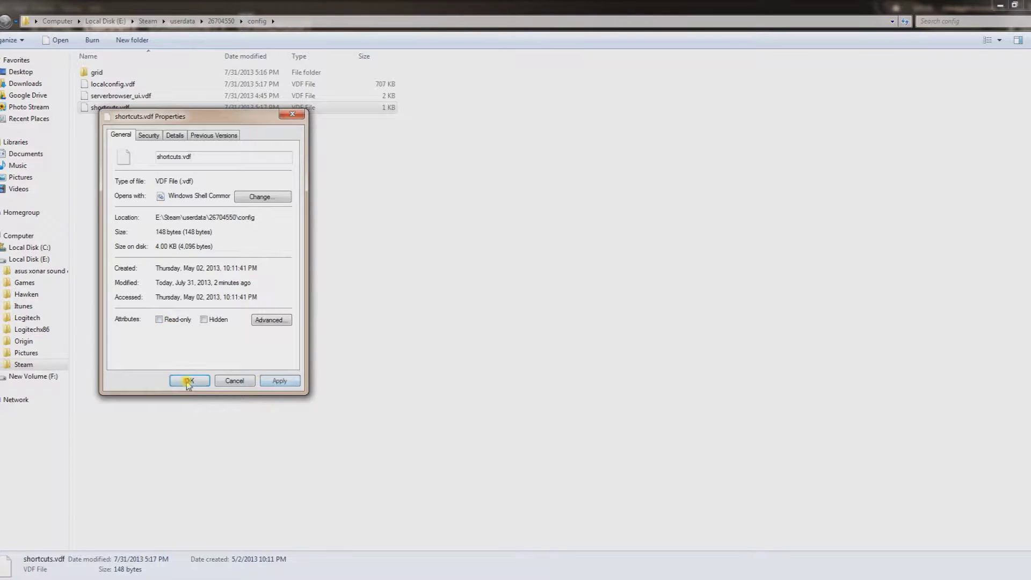
click(187, 380)
Make shortcuts.vdf read-only again through its file properties and confirm
right_click(108, 109)
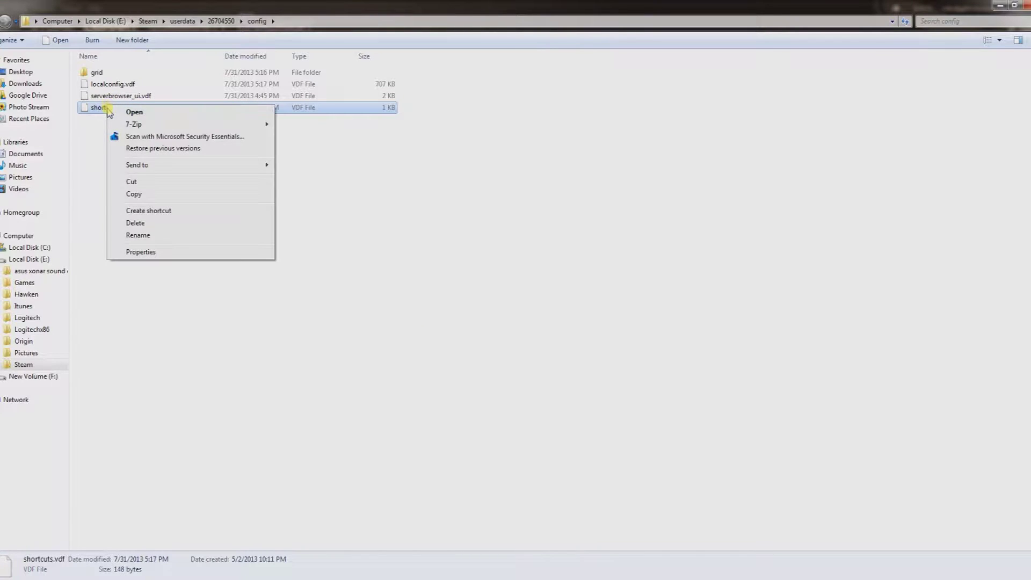
click(177, 252)
click(184, 316)
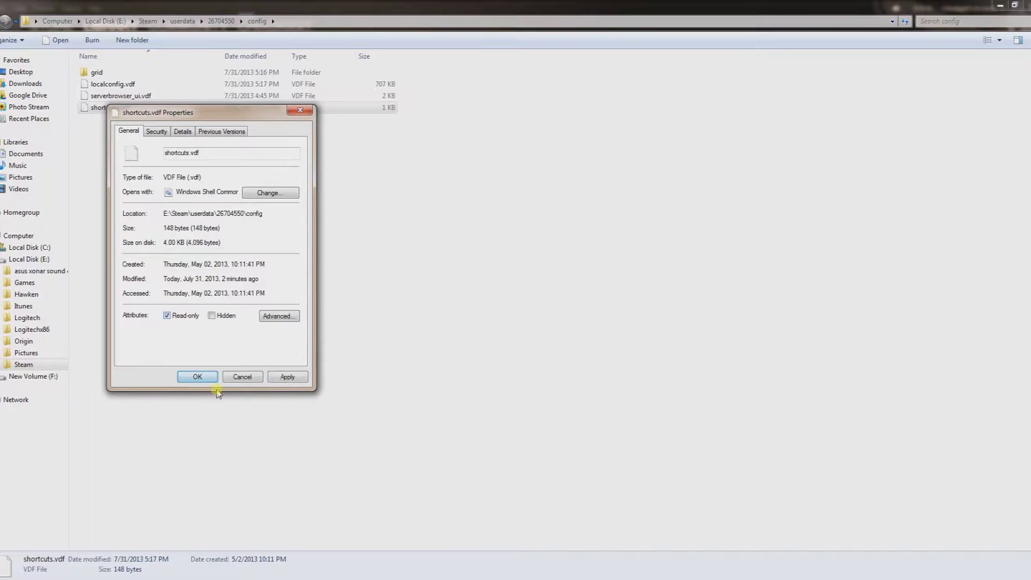
click(287, 376)
click(198, 377)
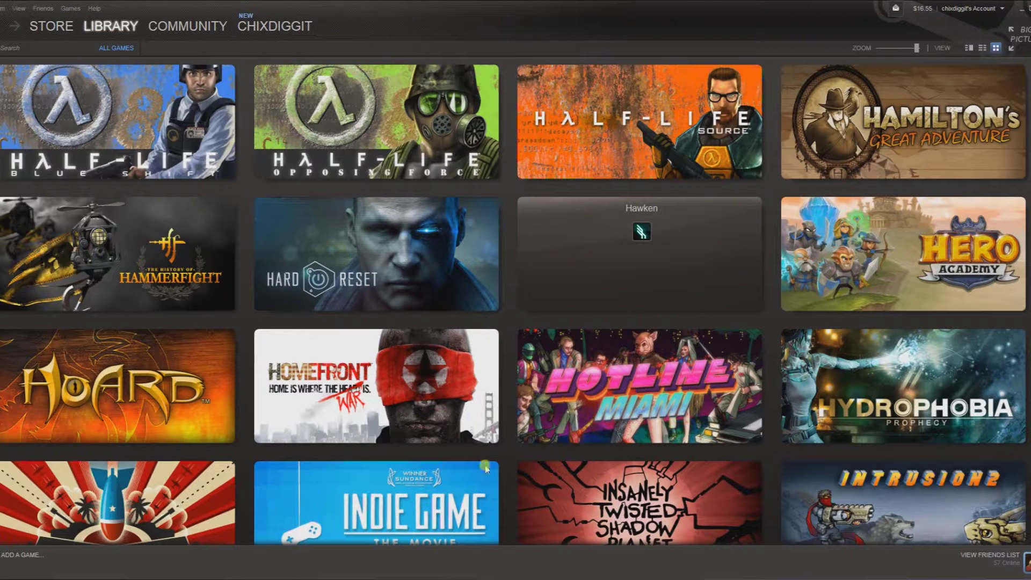
mouse_move(692, 256)
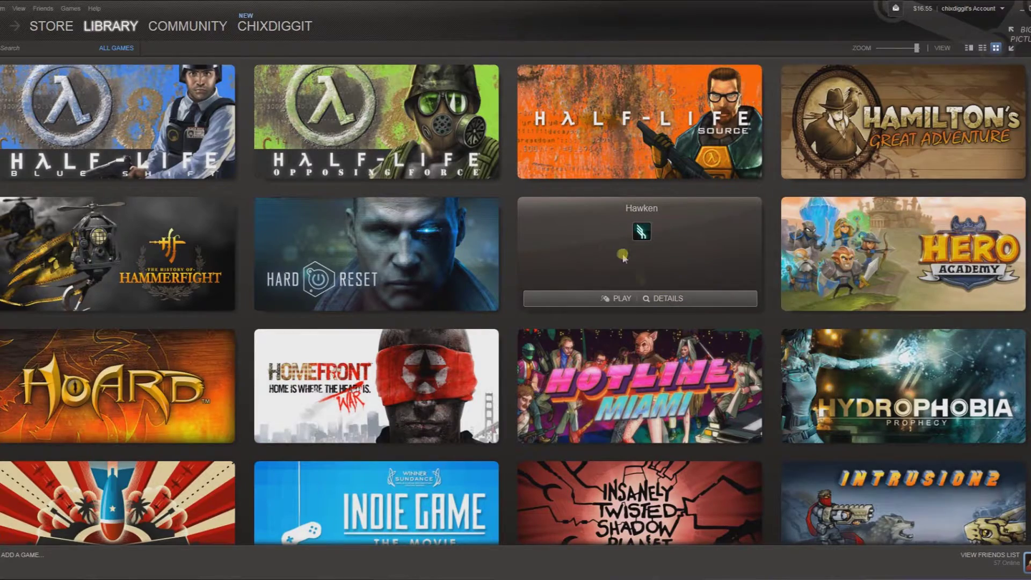
mouse_move(332, 360)
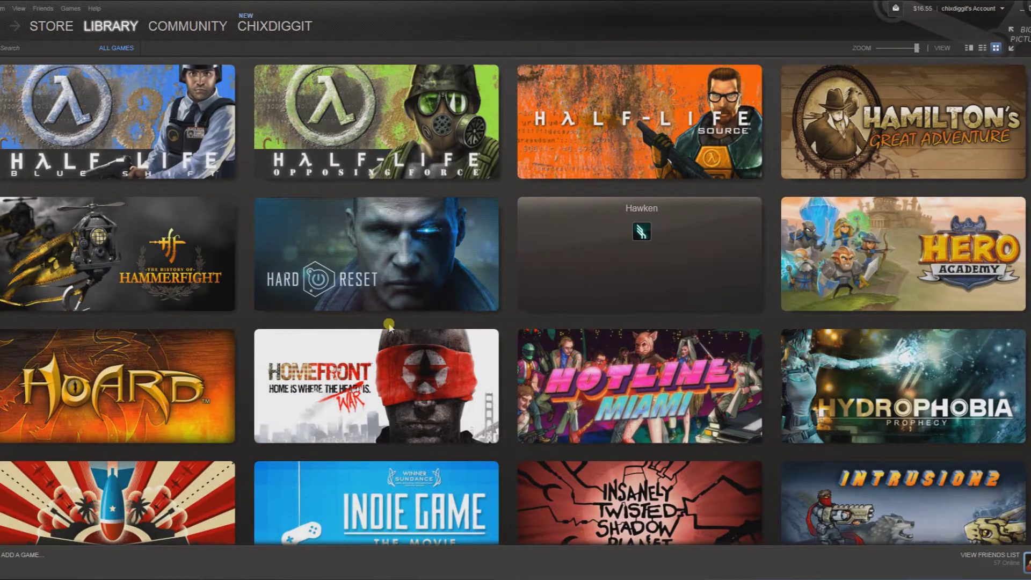
scroll(389, 325, down, 5)
scroll(389, 326, up, 4)
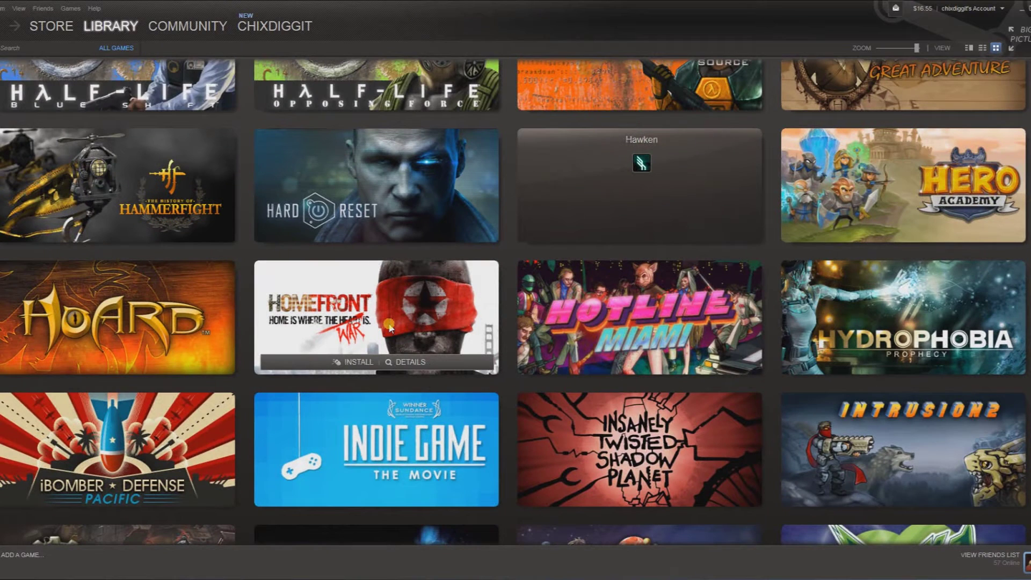